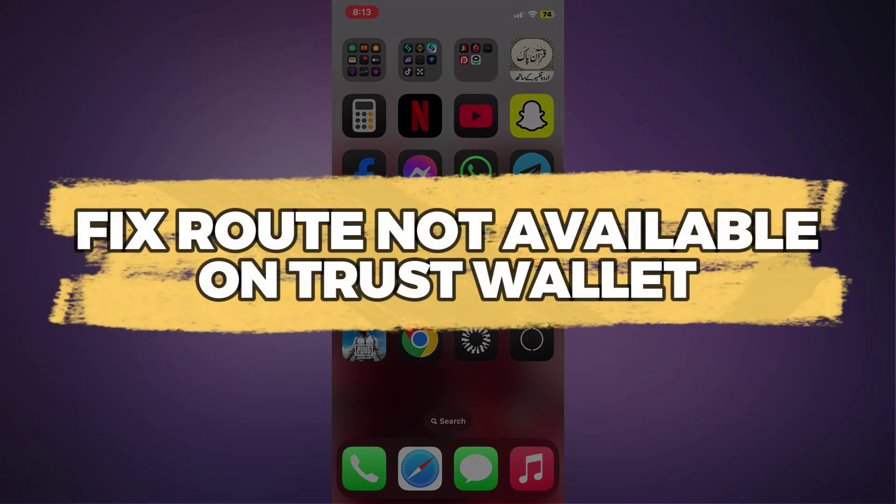
Open Trust Wallet from the home-screen folder and go to the Bitcoin (BTC) coin page.
left_click(420, 60)
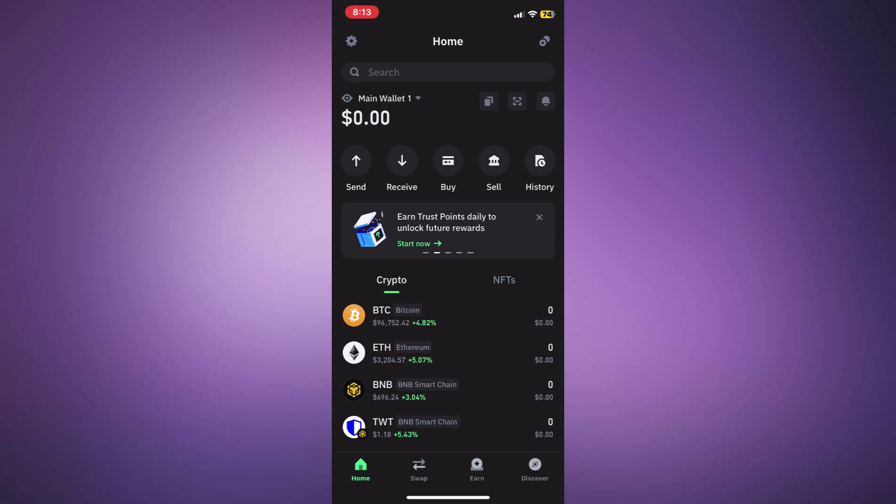
scroll(448, 280, "down", 5)
left_click(448, 104)
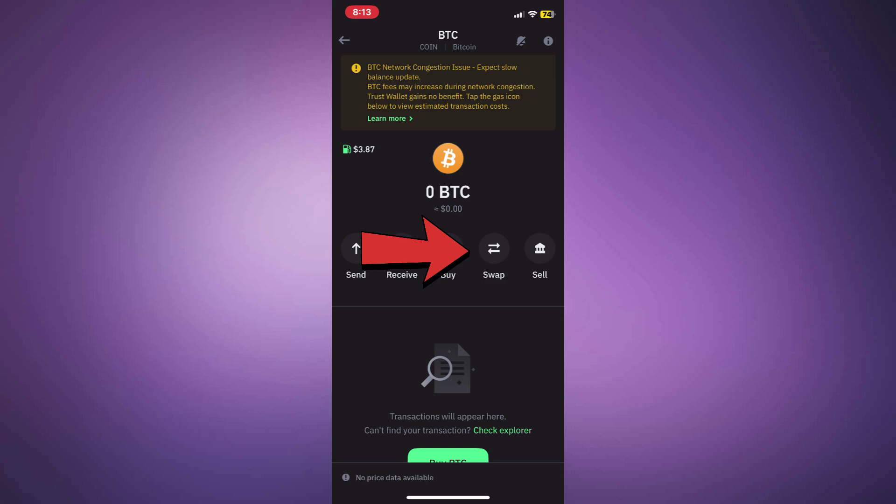
Start a swap from BTC and bring up the source network choices, closing and reopening them.
left_click(494, 252)
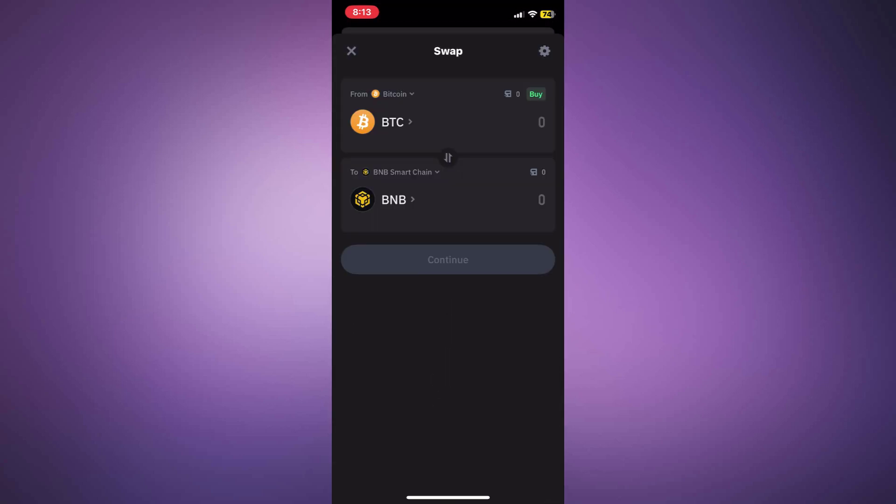
left_click(394, 94)
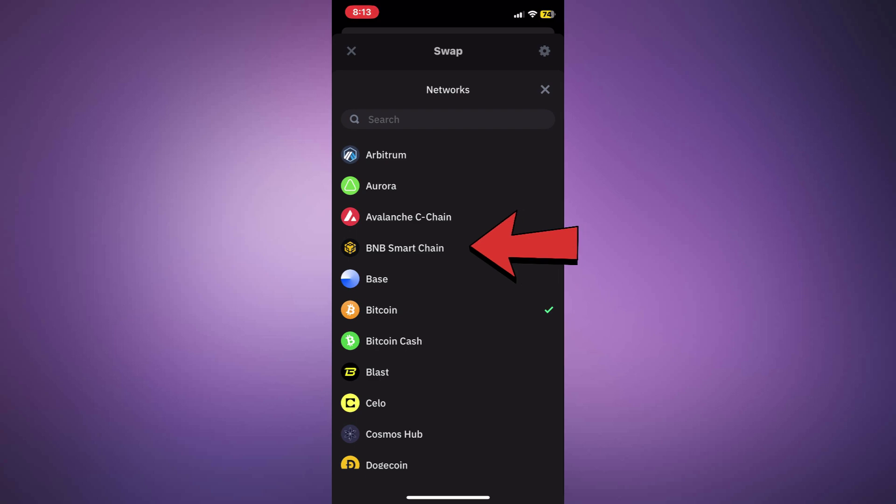
left_click(405, 248)
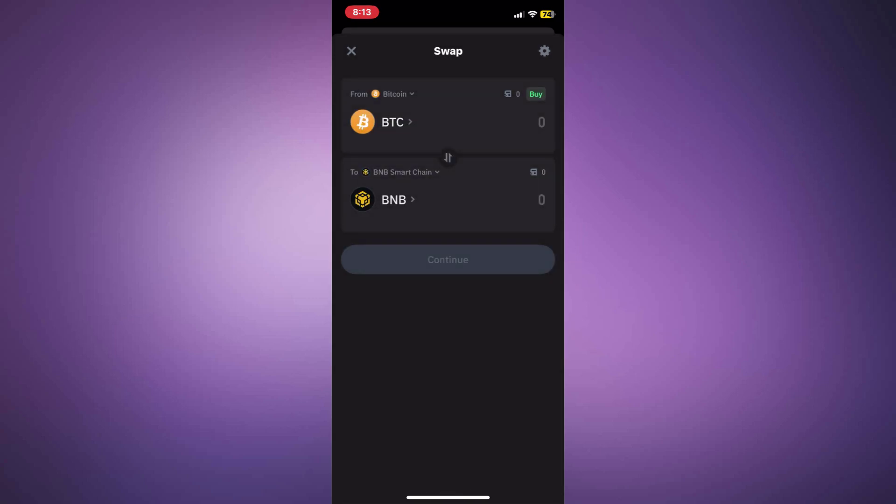
left_click(394, 94)
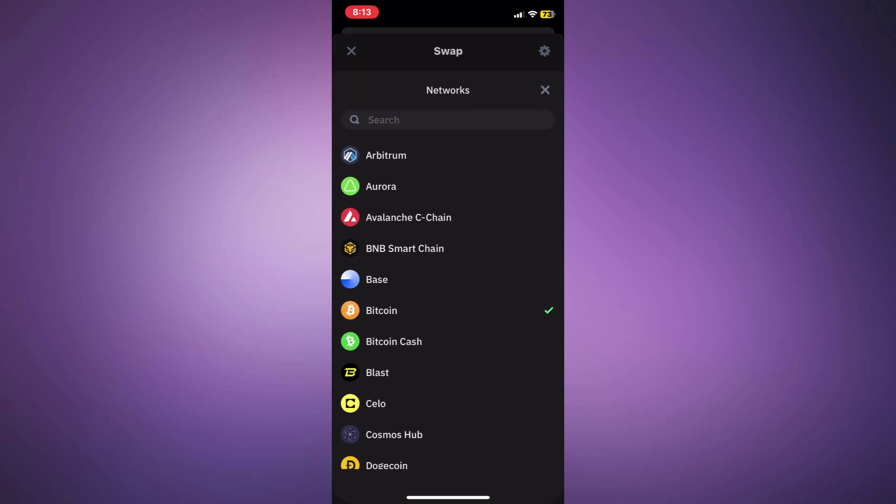
scroll(448, 294, "down", 1)
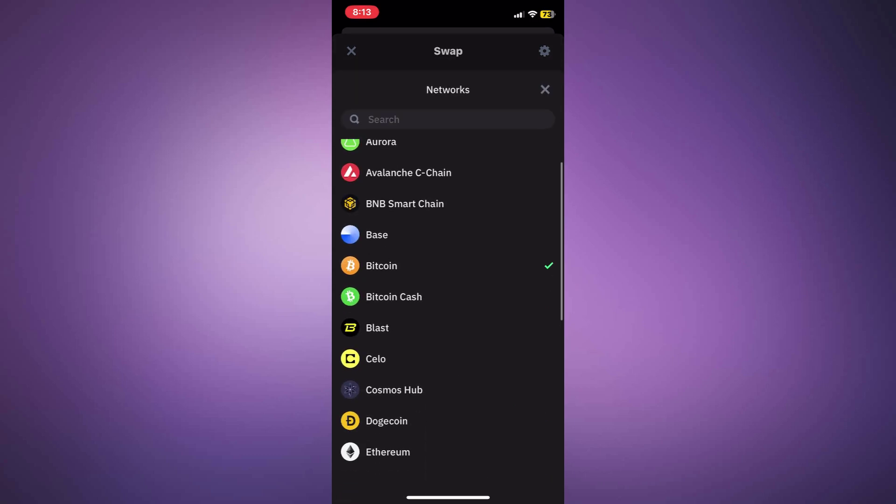
Switch the source to BNB Smart Chain, pick Cake to receive, and reopen the source network list.
left_click(404, 203)
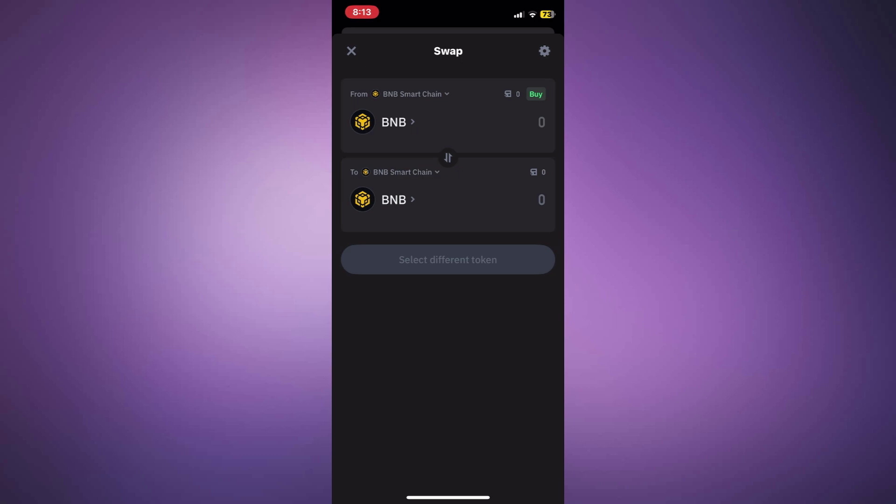
left_click(393, 122)
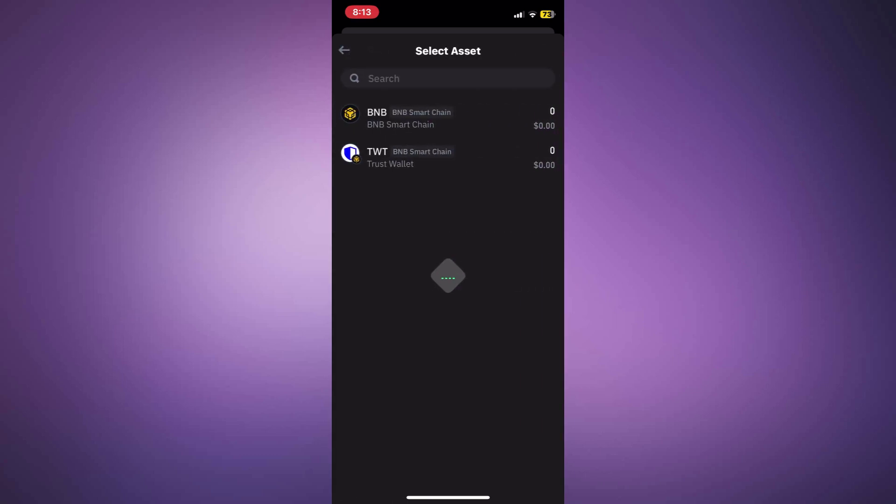
type("cak")
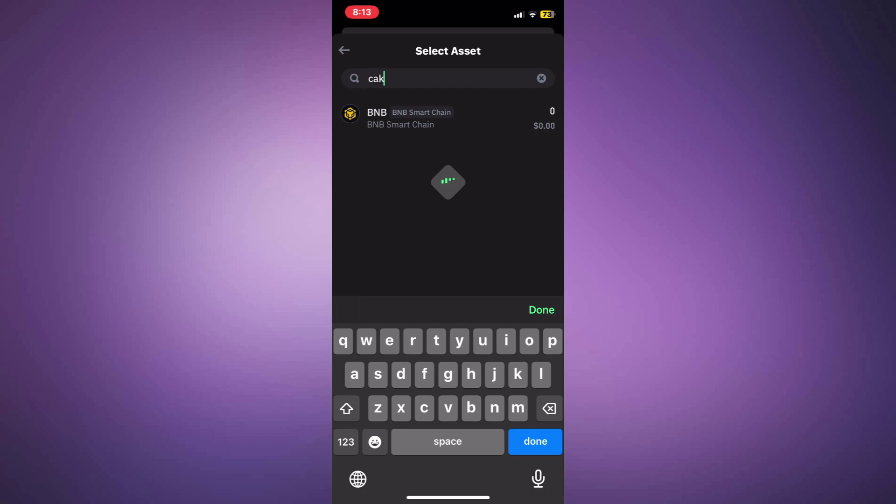
type("e")
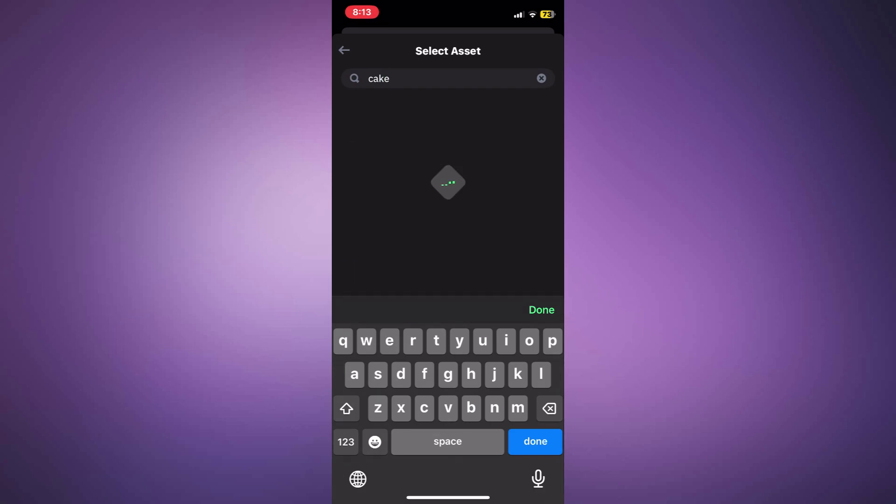
left_click(392, 114)
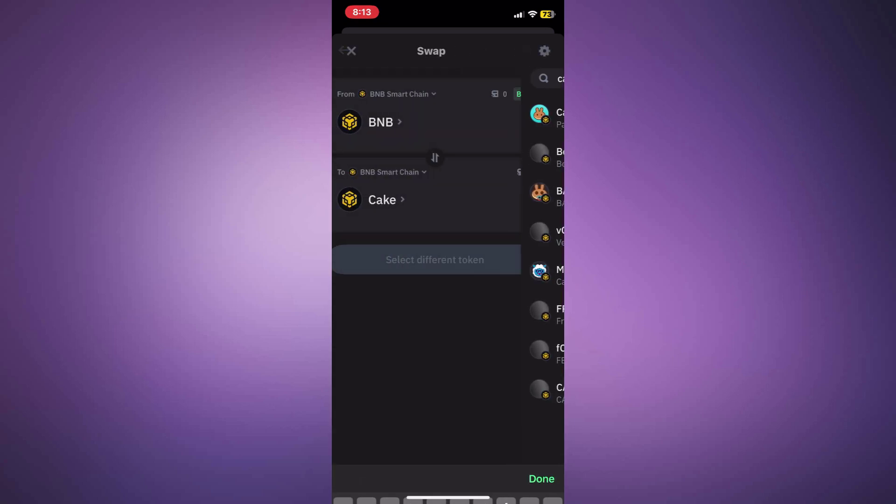
left_click(394, 122)
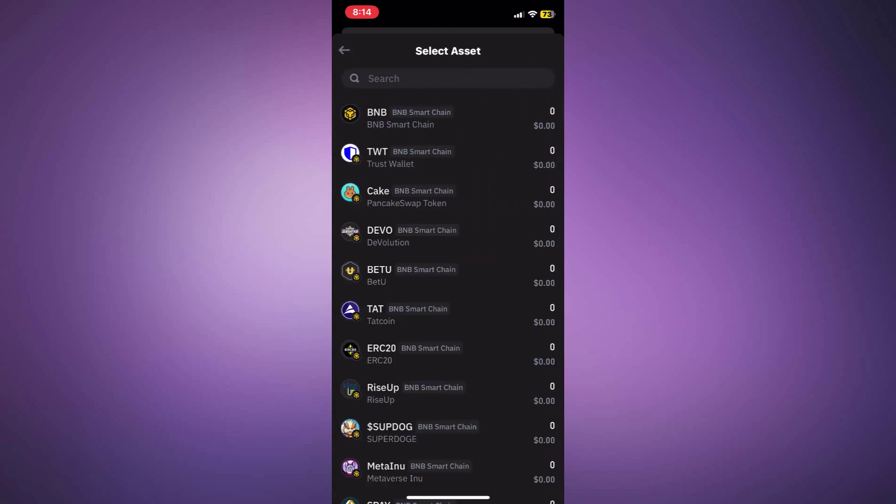
left_click(343, 50)
left_click(400, 92)
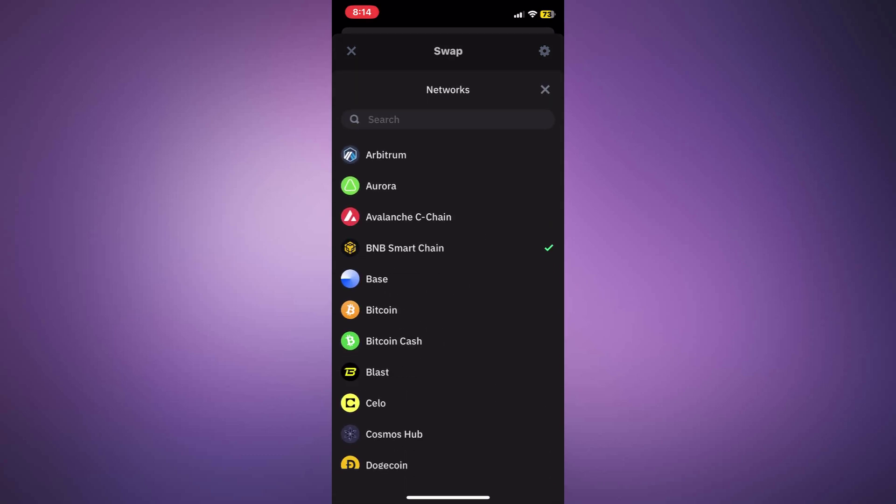
Switch the source back to Bitcoin, enter 80 BTC, and dismiss the keypad.
left_click(382, 310)
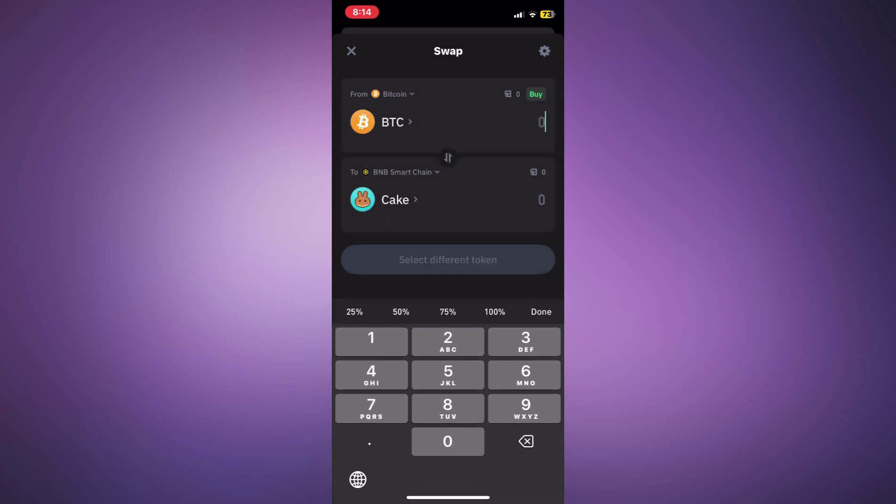
type("80")
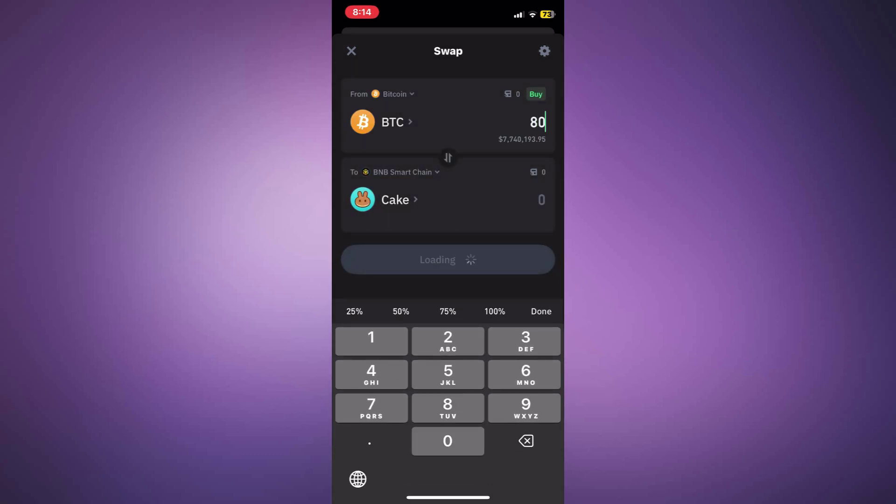
left_click(540, 310)
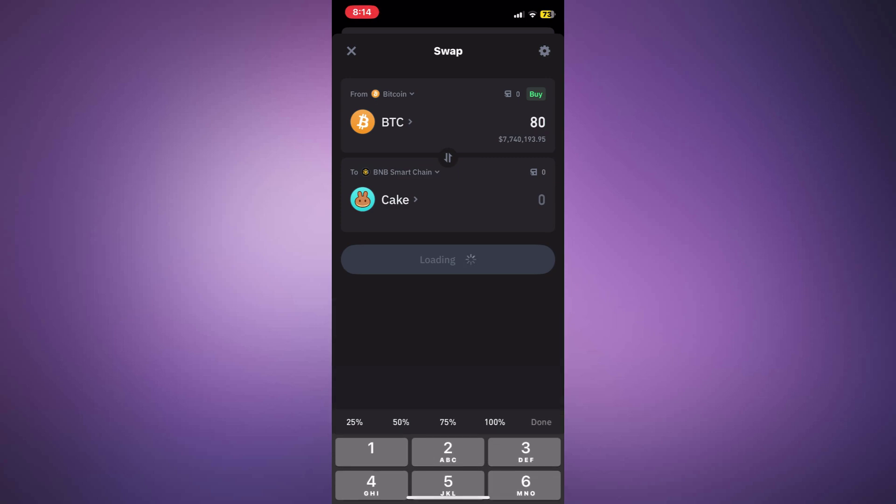